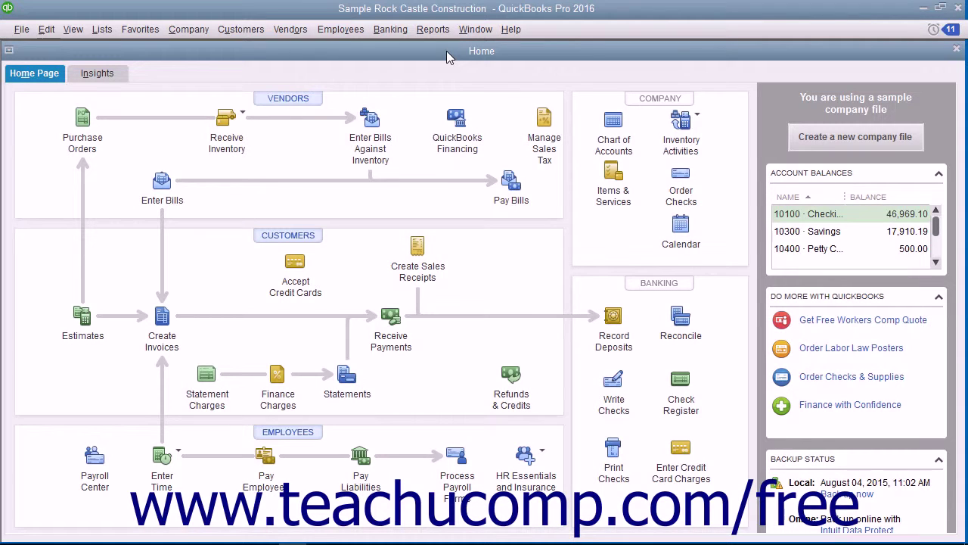
- Open the Bill Tracker from the Vendors menu and scroll through its 39 vendor transactions
left_click(291, 28)
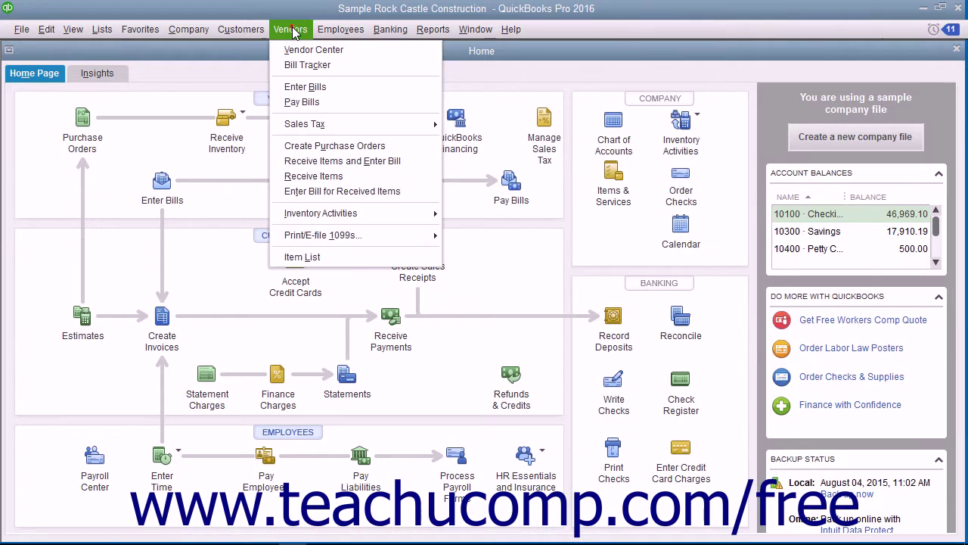
left_click(316, 64)
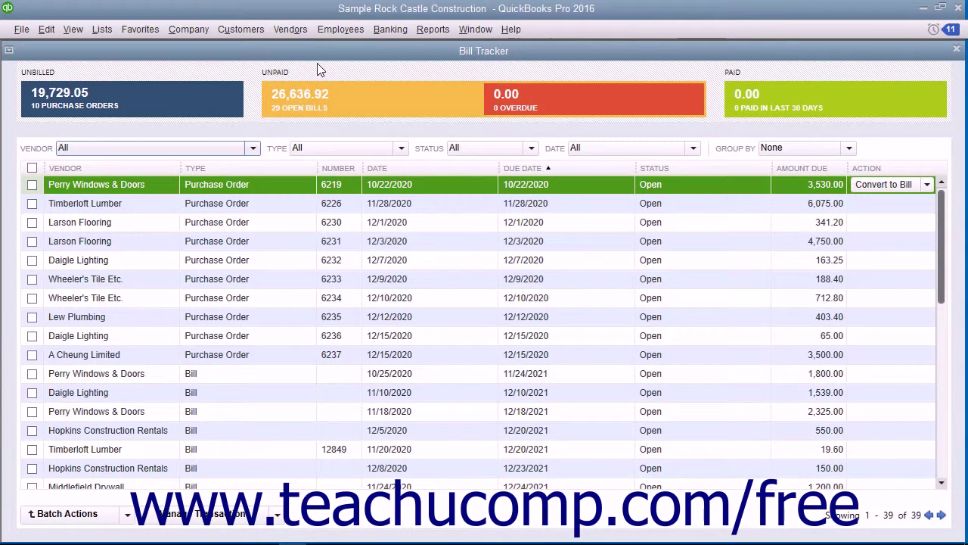
scroll(344, 273, "down", 8)
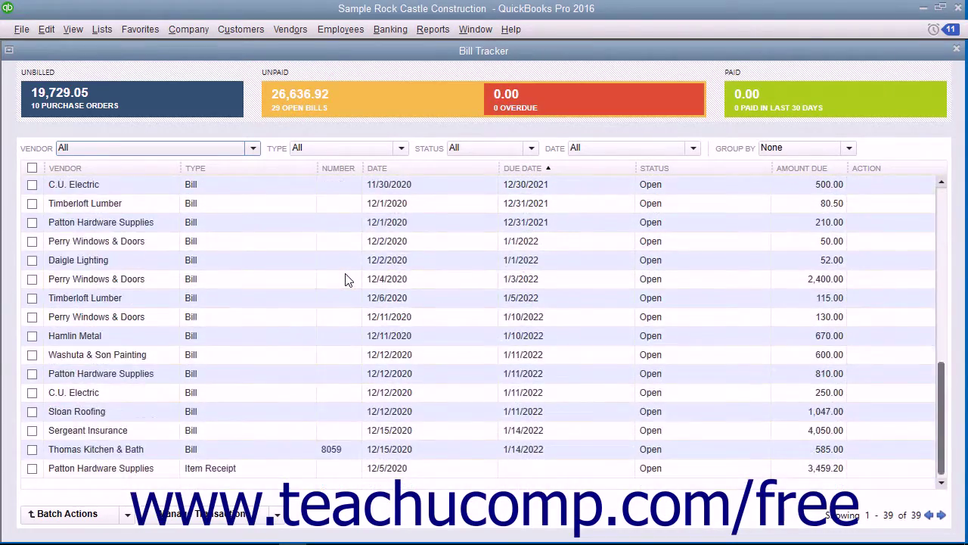
scroll(345, 277, "up", 6)
scroll(345, 279, "up", 3)
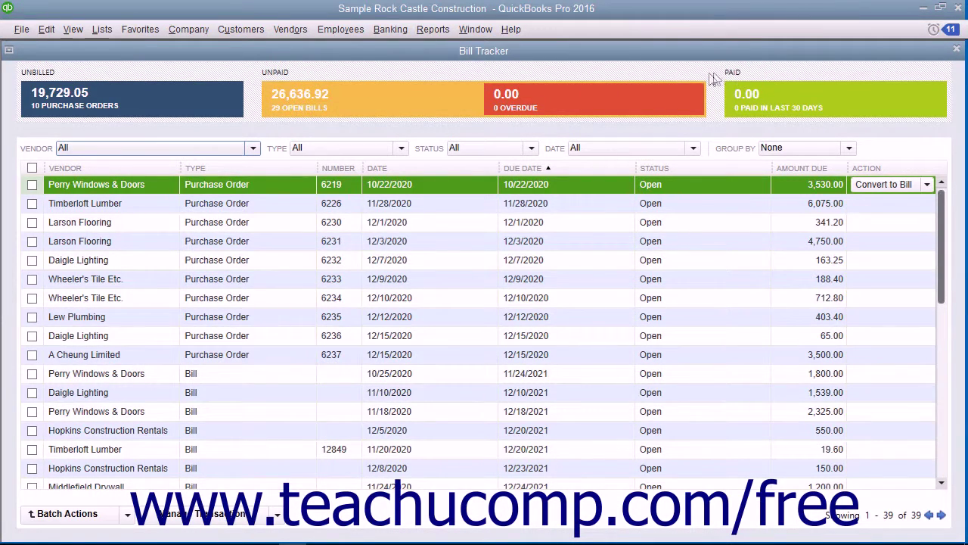
left_click(391, 100)
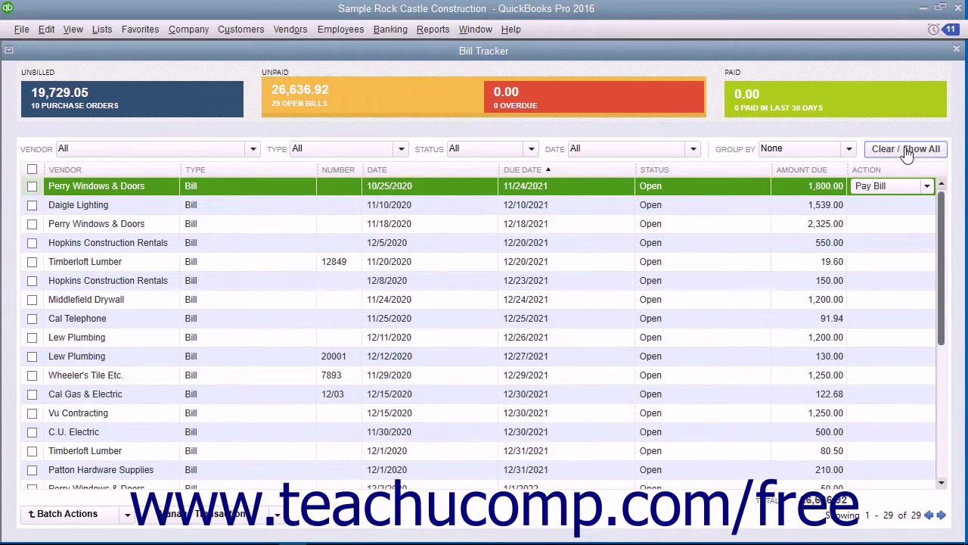
left_click(907, 149)
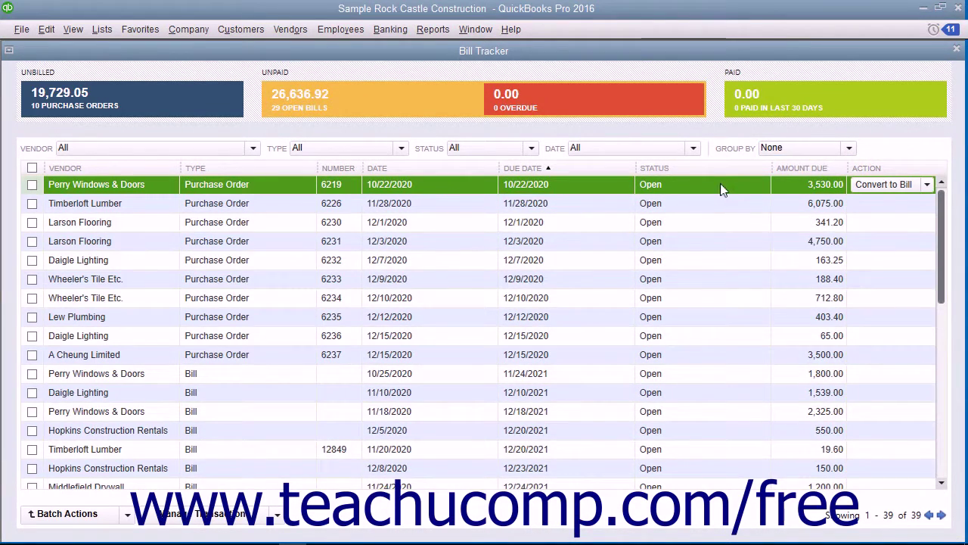
left_click(849, 148)
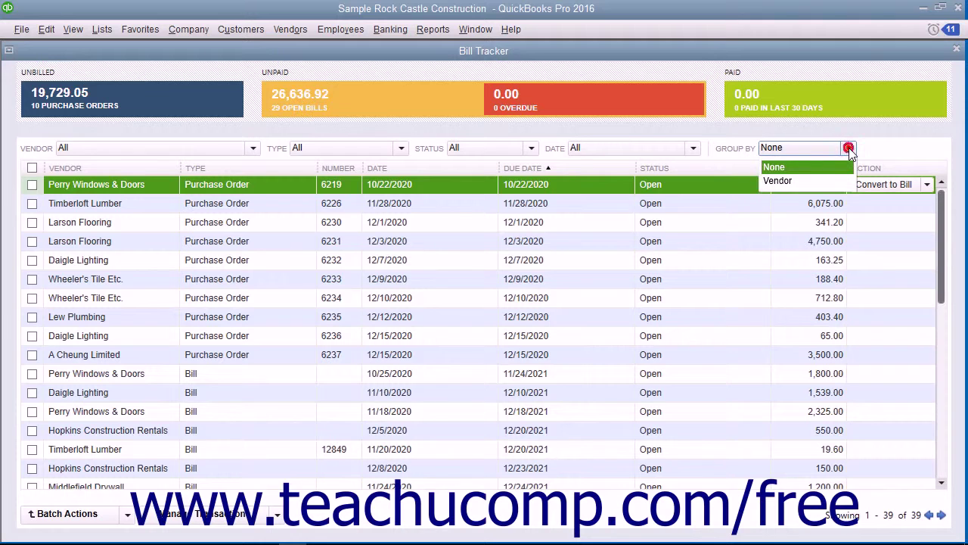
left_click(831, 183)
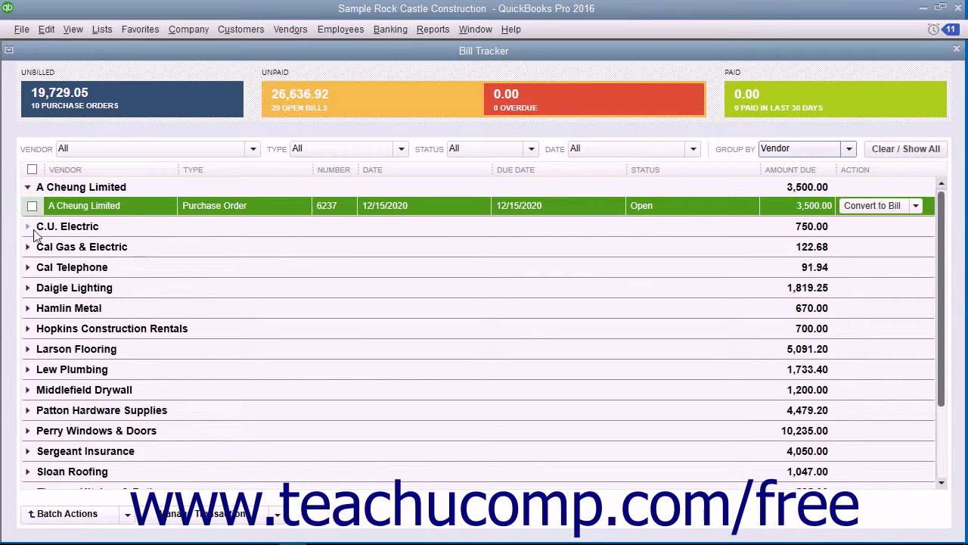
left_click(26, 188)
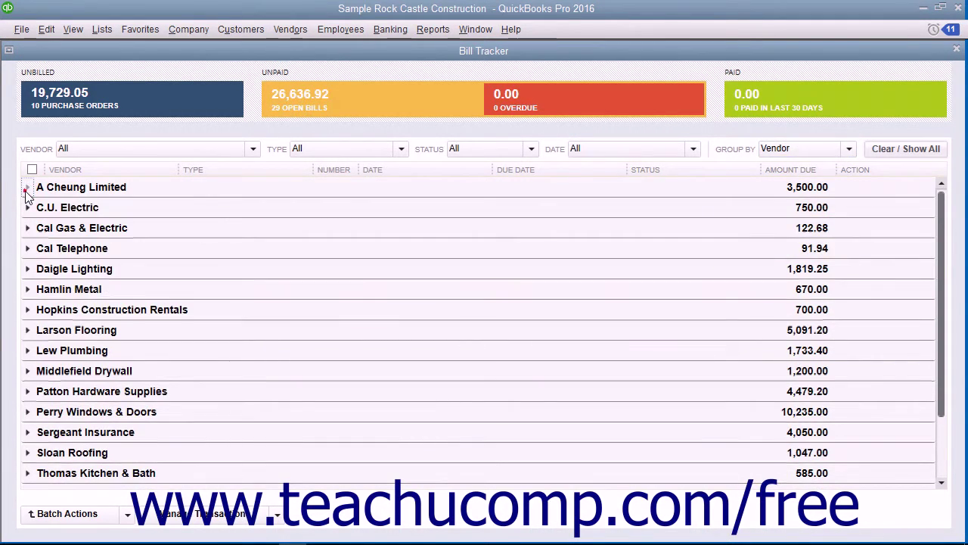
left_click(27, 188)
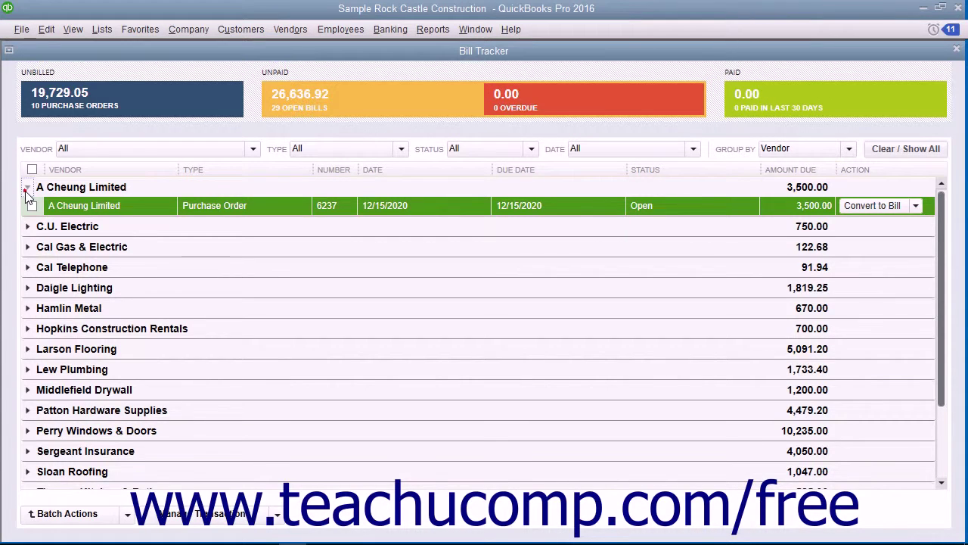
left_click(26, 189)
left_click(27, 189)
left_click(27, 189)
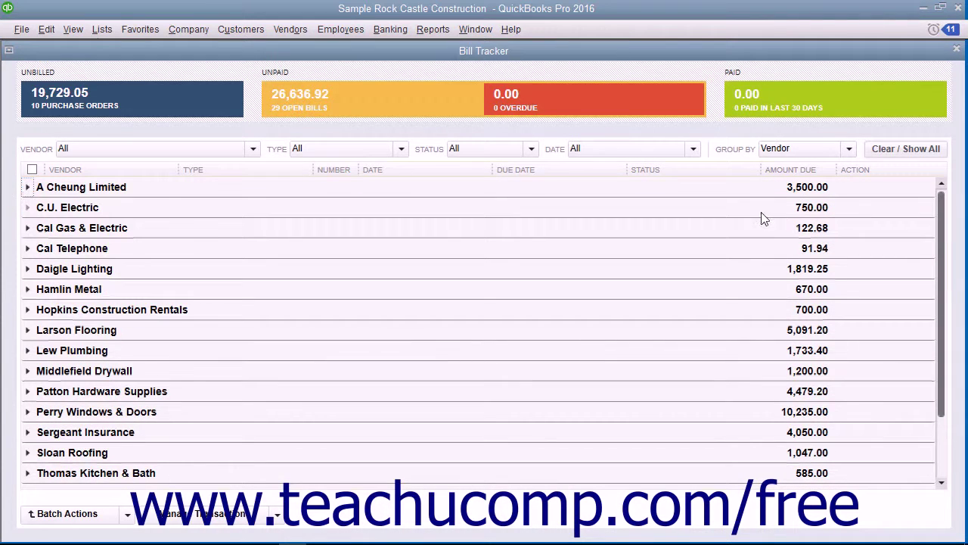
left_click(850, 150)
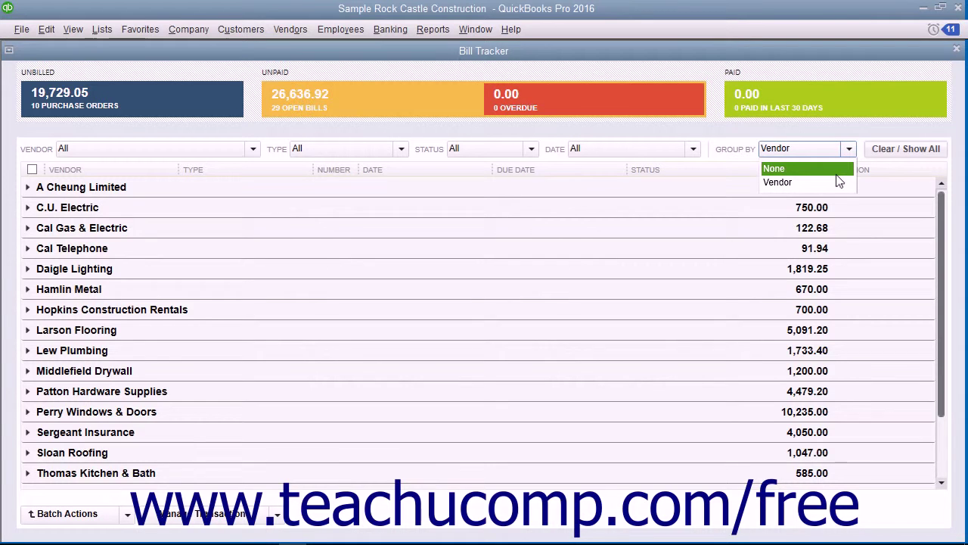
left_click(836, 173)
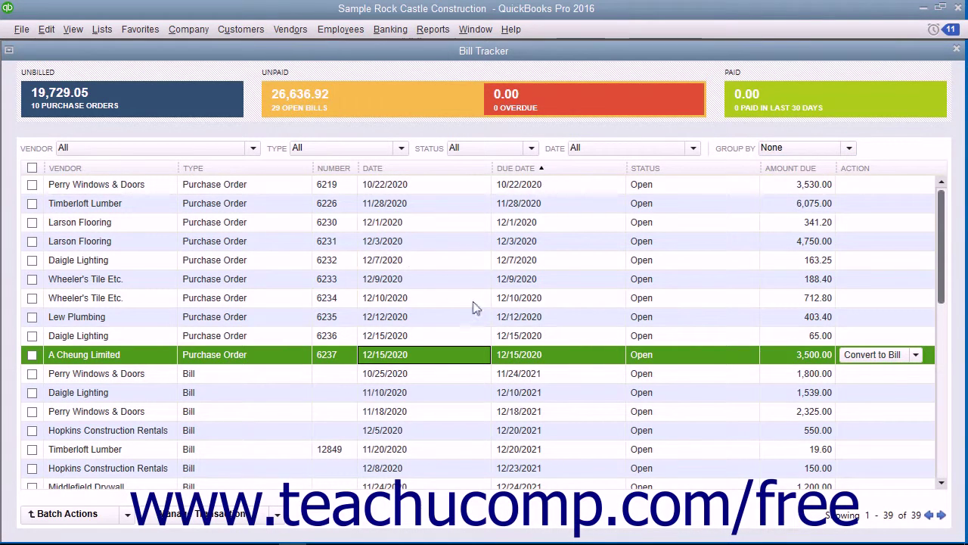
- Show the other row actions for the A Cheung Limited purchase order and the Daigle Lighting bill
left_click(505, 358)
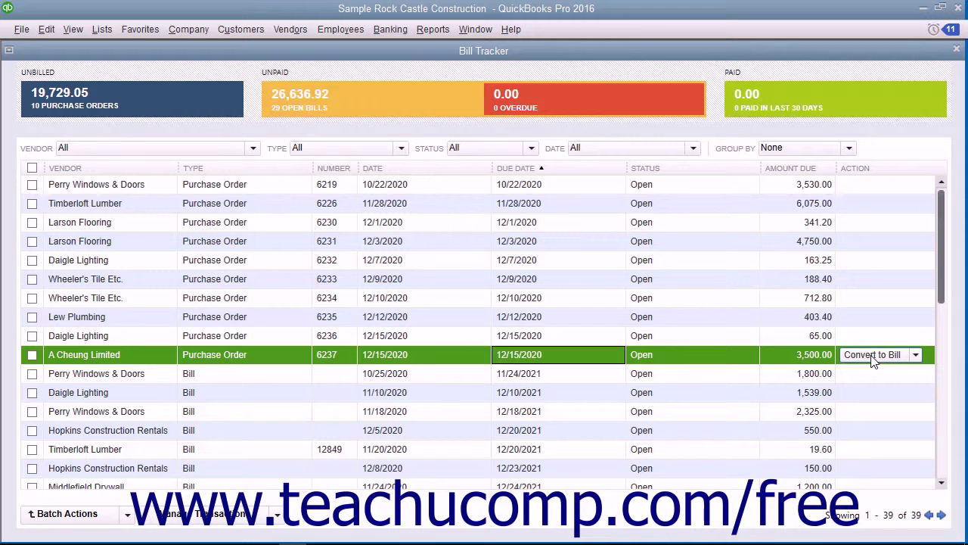
left_click(916, 355)
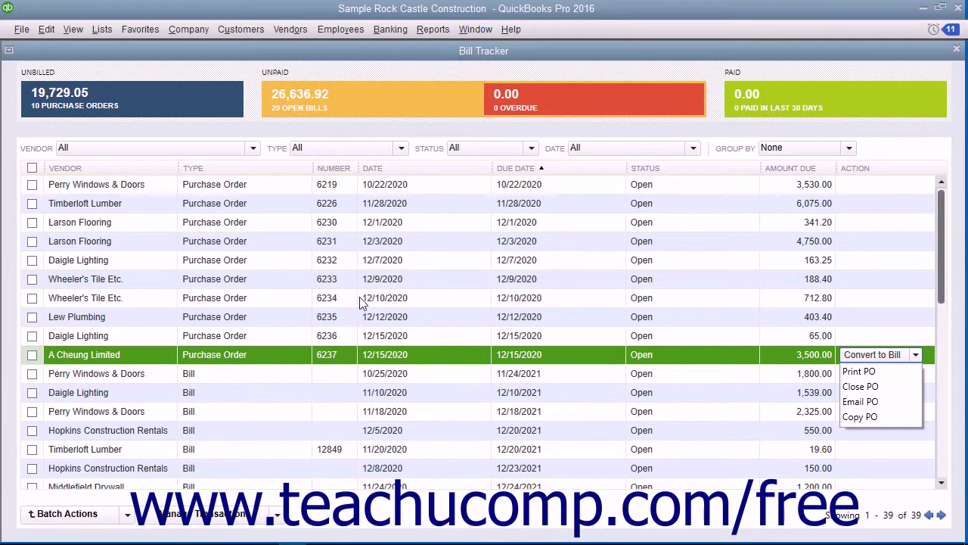
left_click(189, 390)
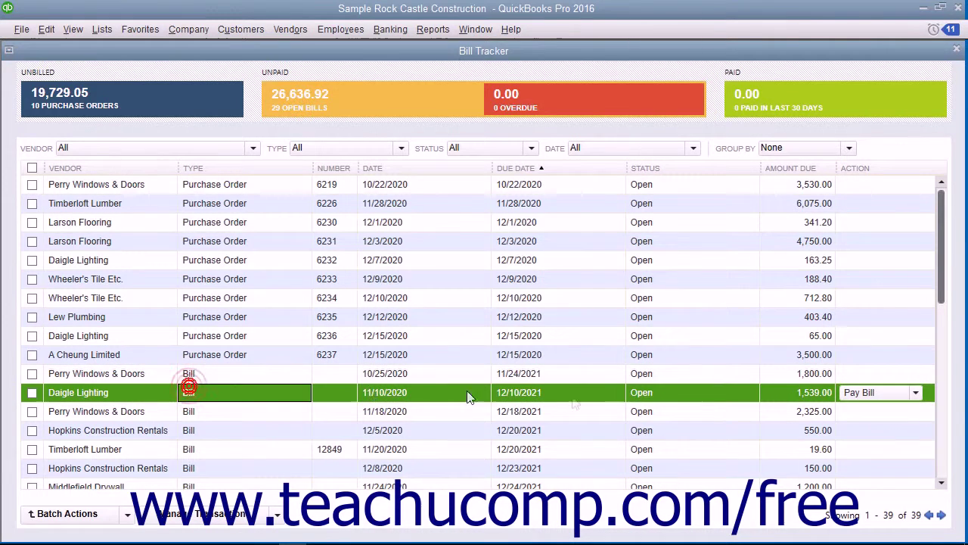
left_click(916, 392)
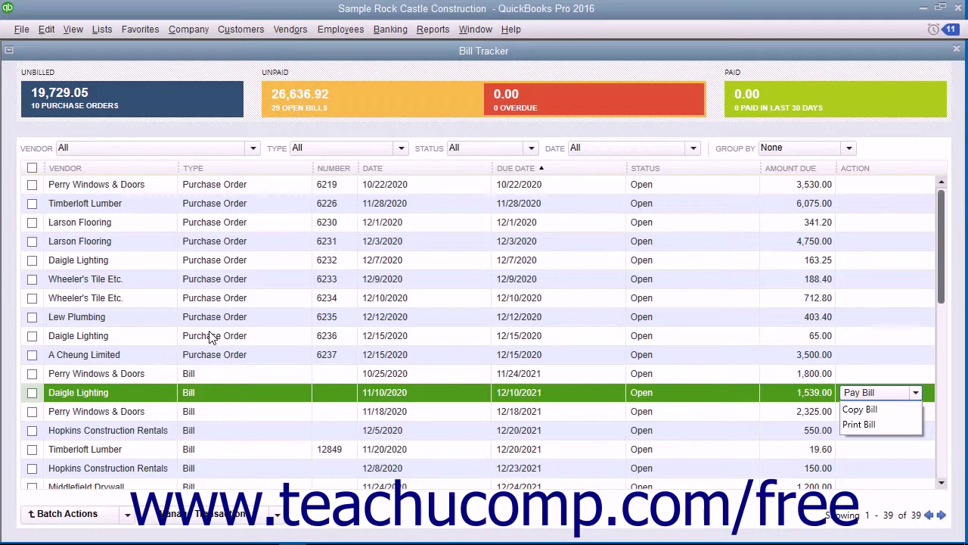
- Filter to the 10 unbilled purchase orders and check the Daigle Lighting and Larson Flooring 6231 orders
left_click(170, 109)
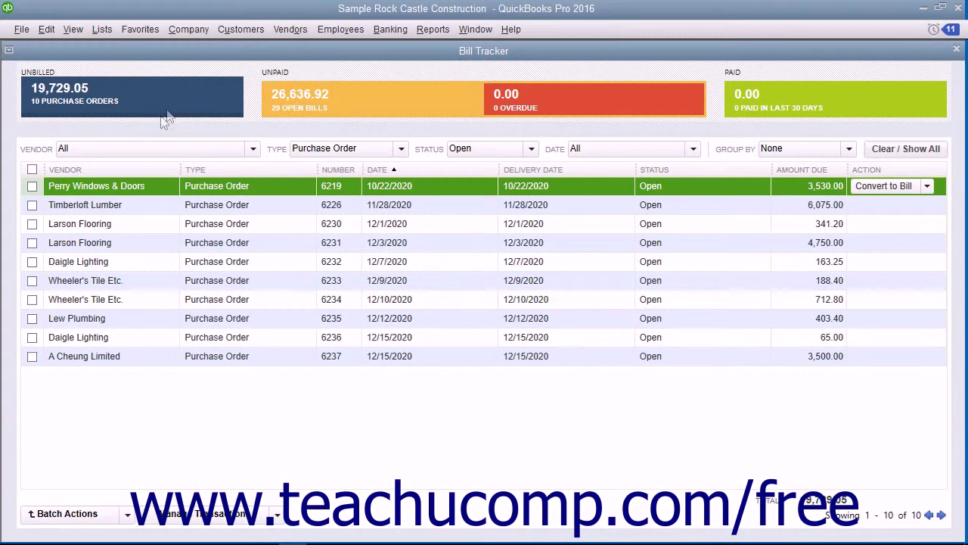
left_click(32, 262)
left_click(32, 242)
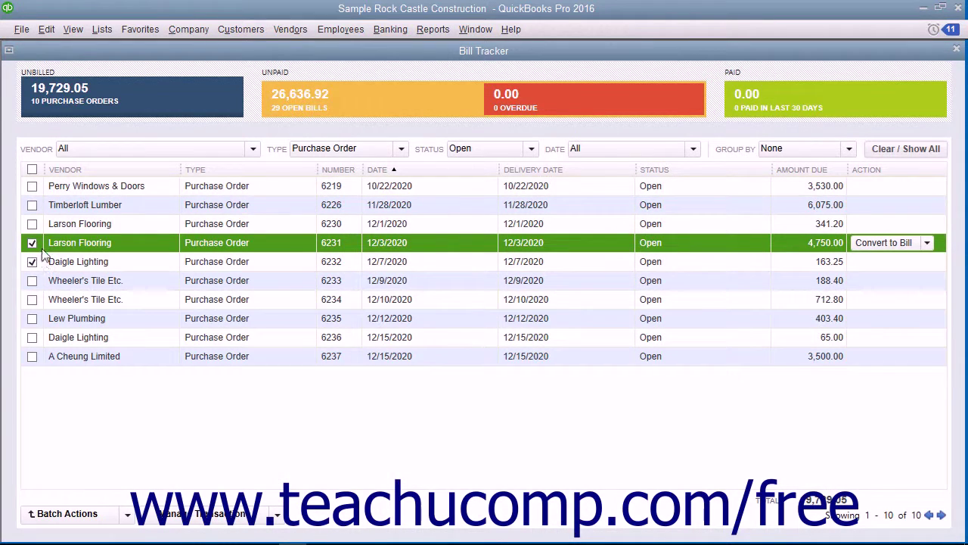
- Check all purchase orders, view the Batch Actions choices, then leave every row unchecked
left_click(32, 171)
left_click(128, 516)
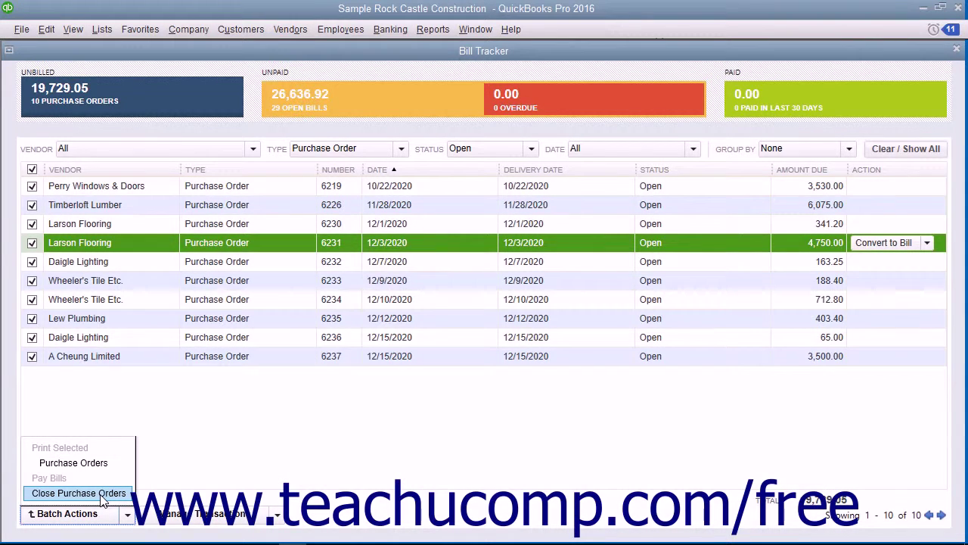
left_click(33, 172)
left_click(33, 172)
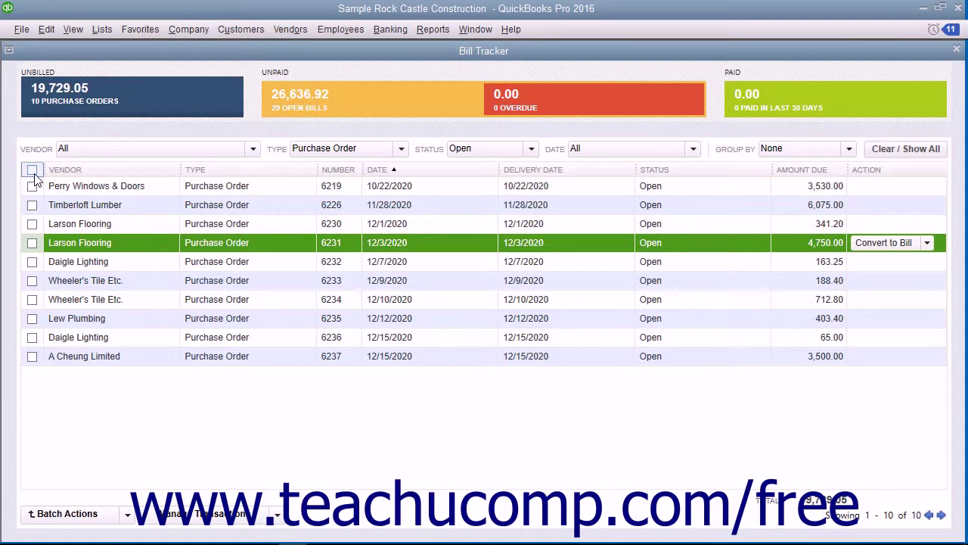
double_click(126, 250)
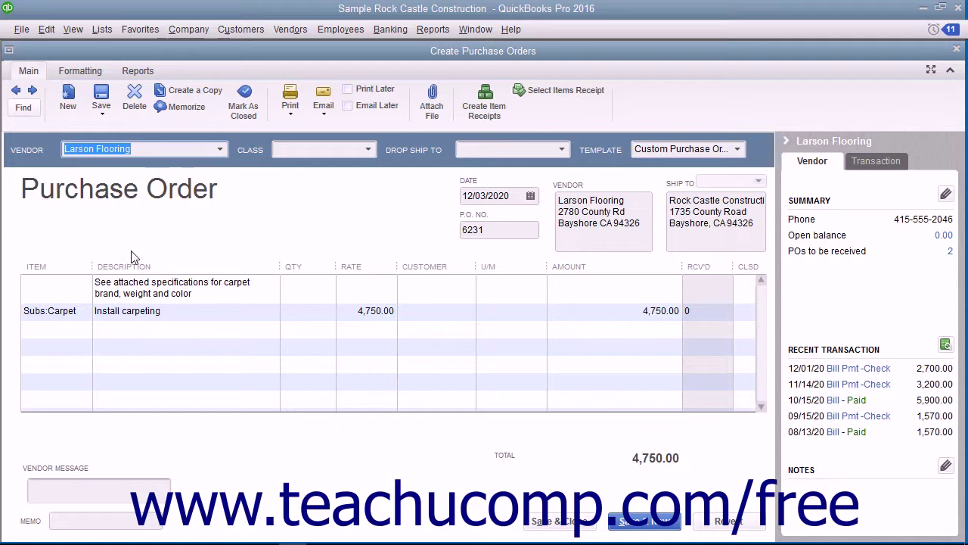
left_click(955, 51)
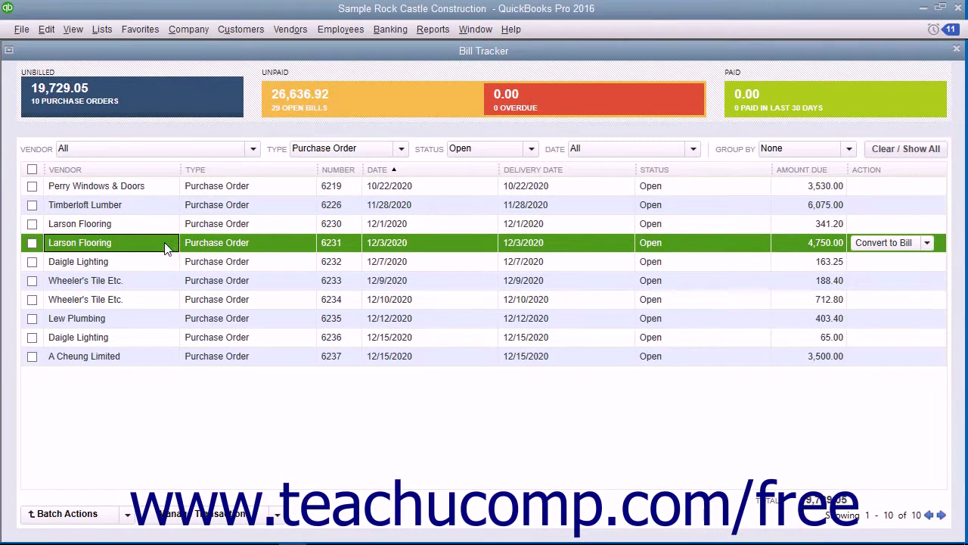
left_click(277, 515)
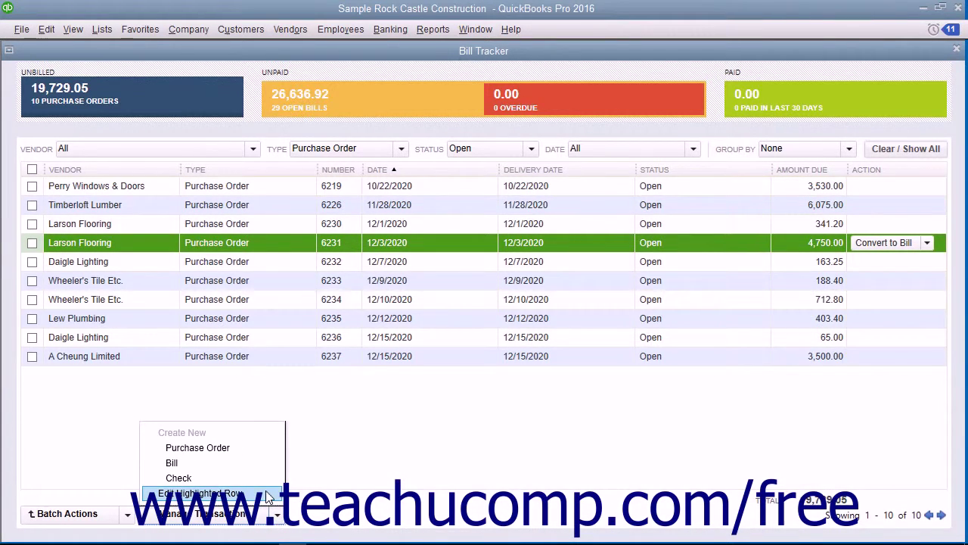
left_click(265, 493)
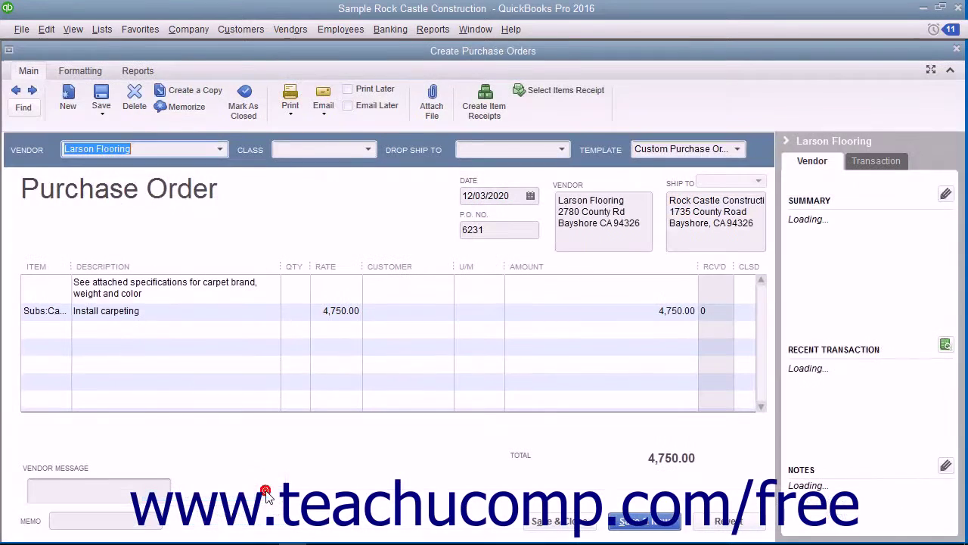
left_click(956, 48)
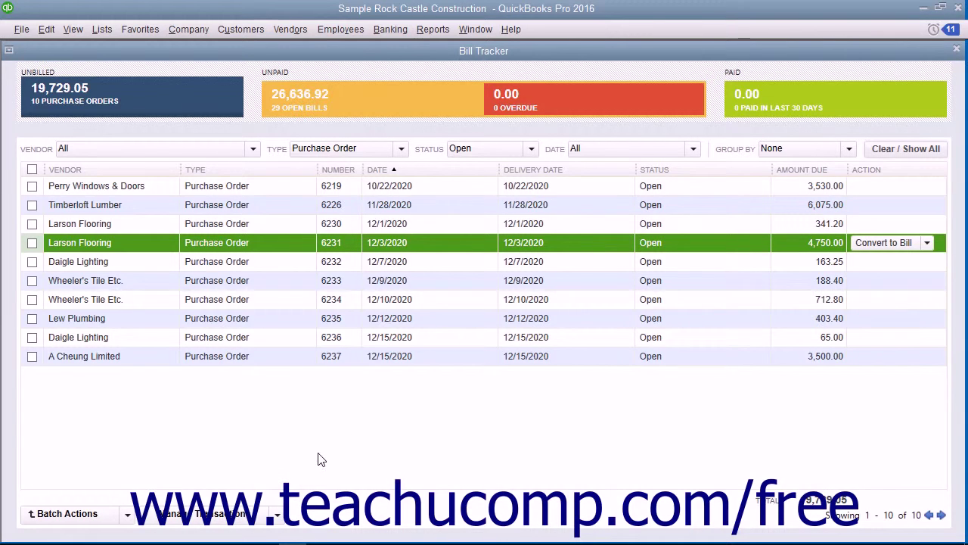
left_click(278, 516)
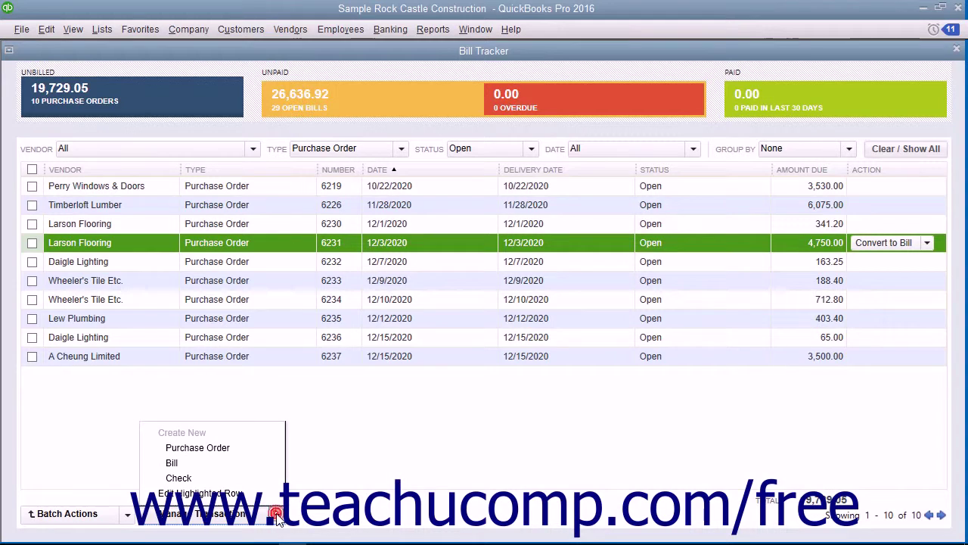
left_click(243, 472)
left_click(956, 48)
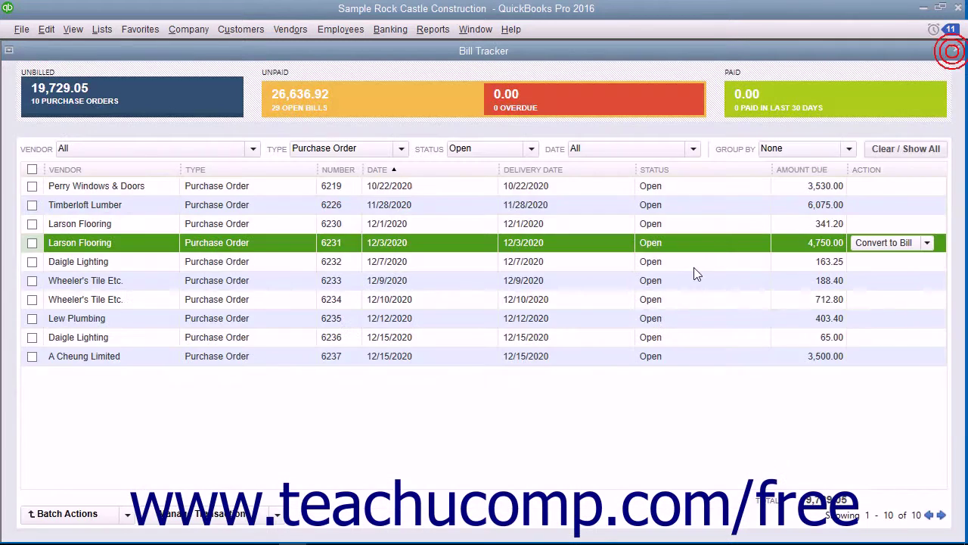